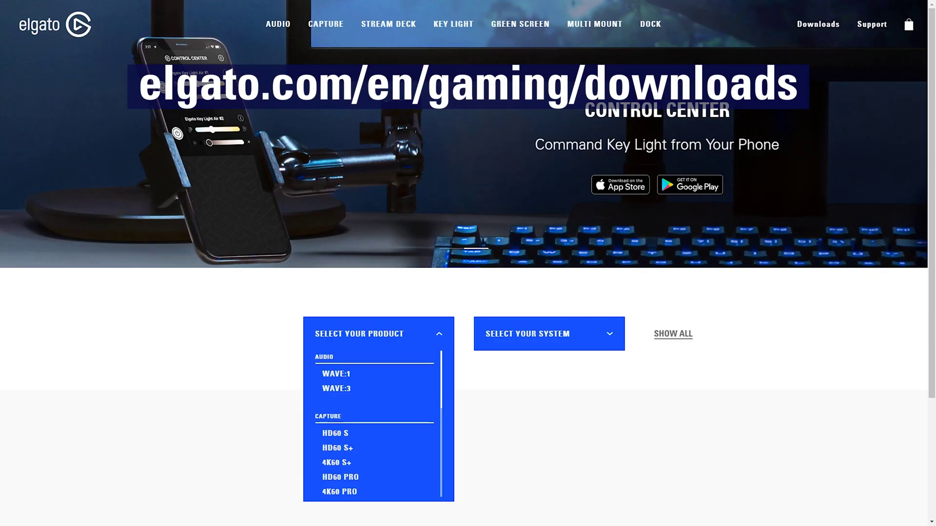
- Filter the Elgato downloads page to Stream Deck for Windows and scroll to the results
{"action": "scroll", "coordinate": [379, 429], "scroll_direction": "down", "scroll_amount": 3}
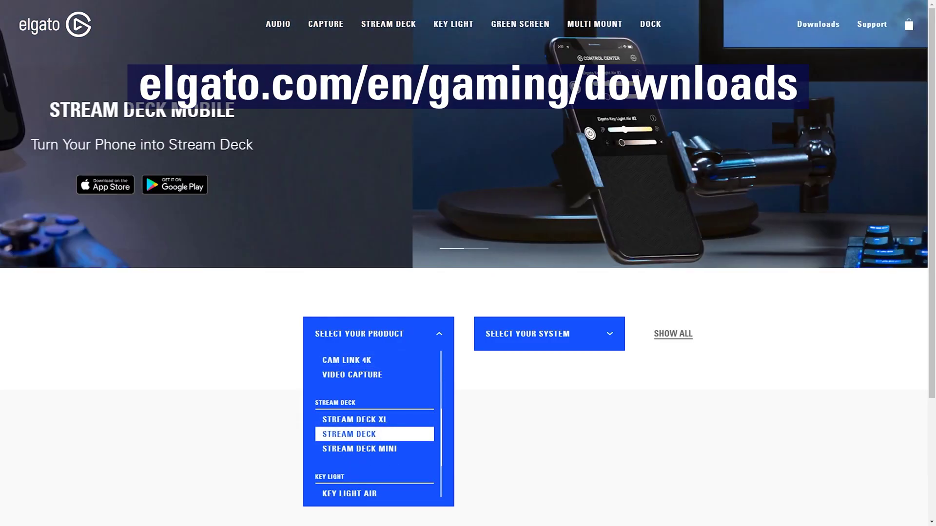
{"action": "left_click", "coordinate": [374, 434]}
{"action": "left_click", "coordinate": [507, 373]}
{"action": "scroll", "coordinate": [507, 373], "scroll_direction": "down", "scroll_amount": 6}
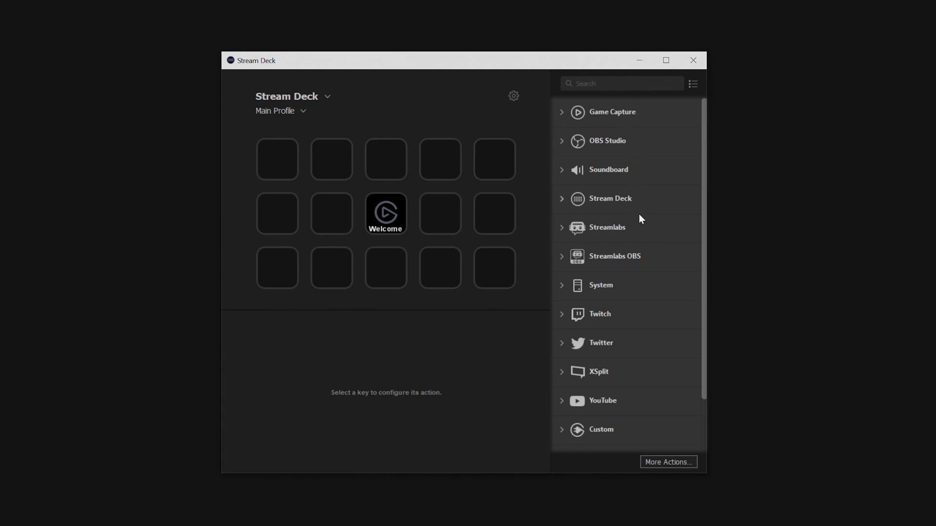
- Browse the action list, expand and collapse OBS Studio, then search 'OBS' and clear it
{"action": "scroll", "coordinate": [638, 298], "scroll_direction": "down", "scroll_amount": 2}
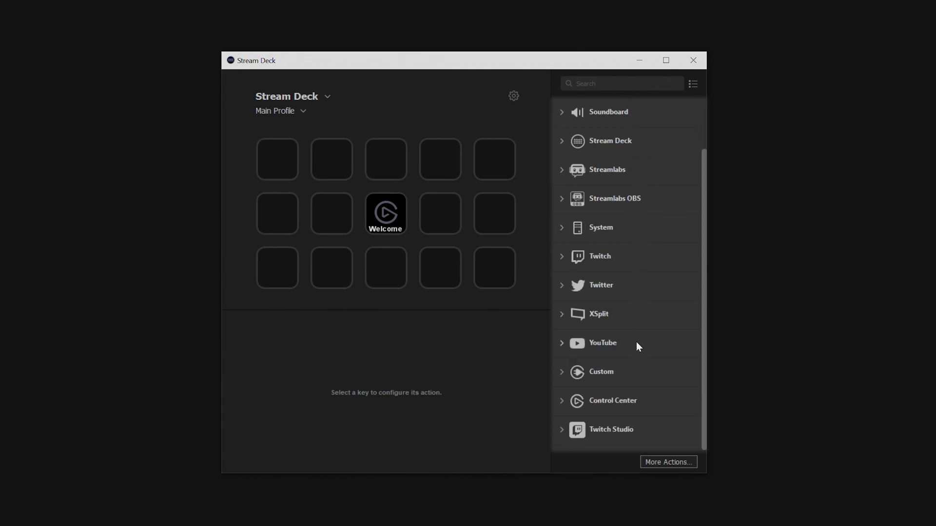
{"action": "scroll", "coordinate": [636, 367], "scroll_direction": "up", "scroll_amount": 2}
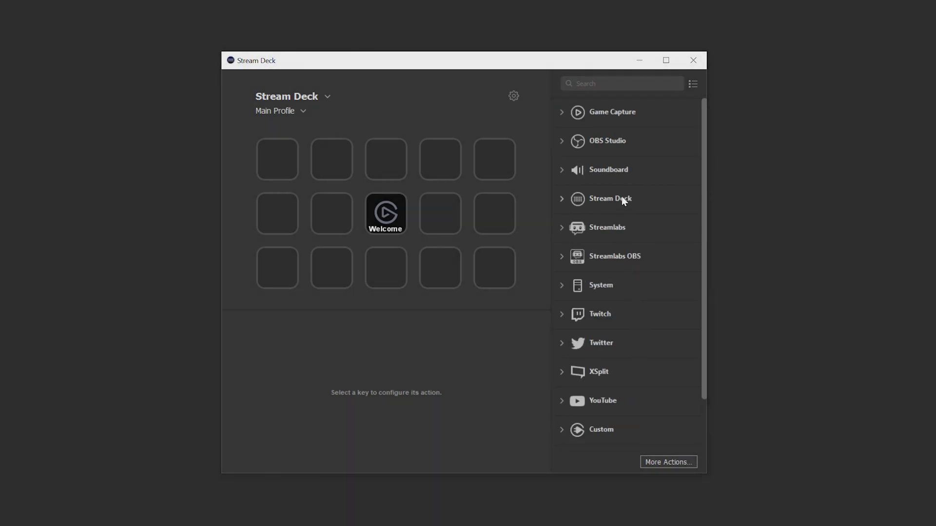
{"action": "left_click", "coordinate": [624, 142]}
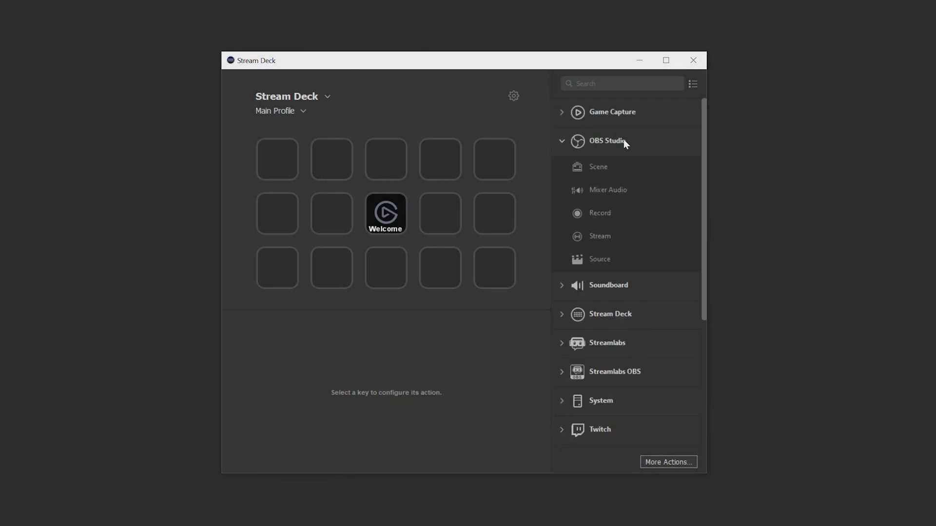
{"action": "left_click", "coordinate": [624, 141]}
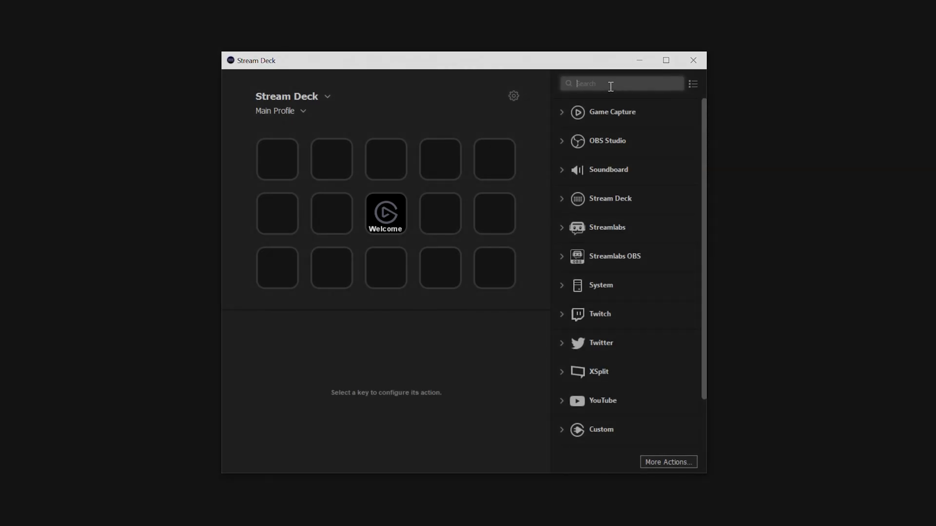
{"action": "type", "text": "OBS"}
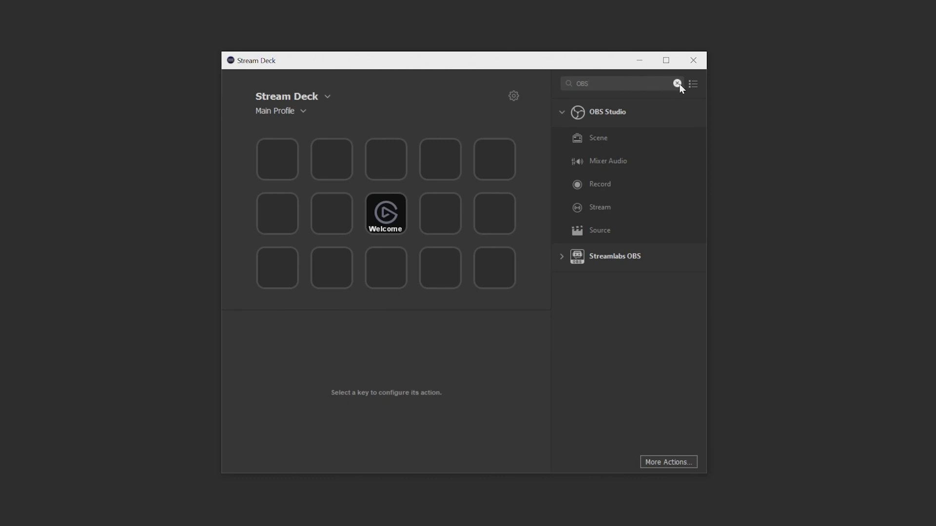
{"action": "left_click", "coordinate": [677, 84]}
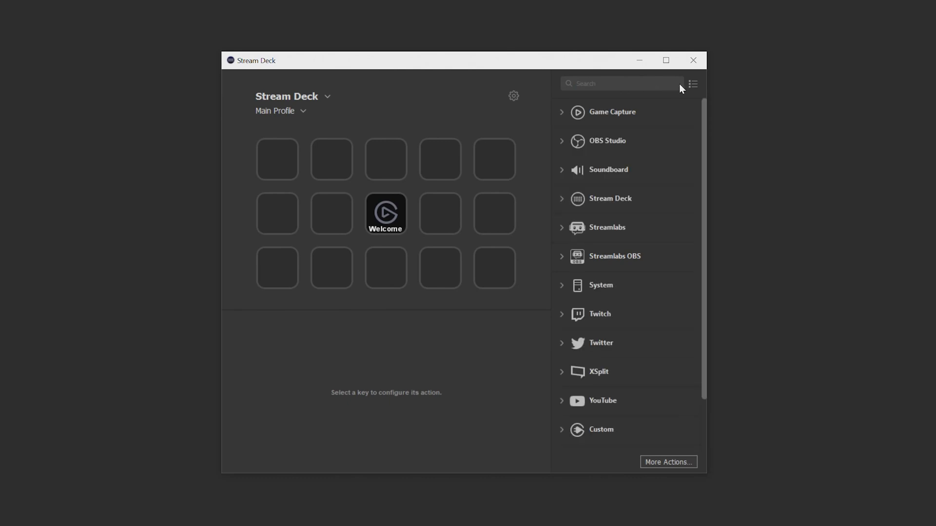
- Uncheck Game Capture in the category list editor so it no longer shows
{"action": "left_click", "coordinate": [696, 85]}
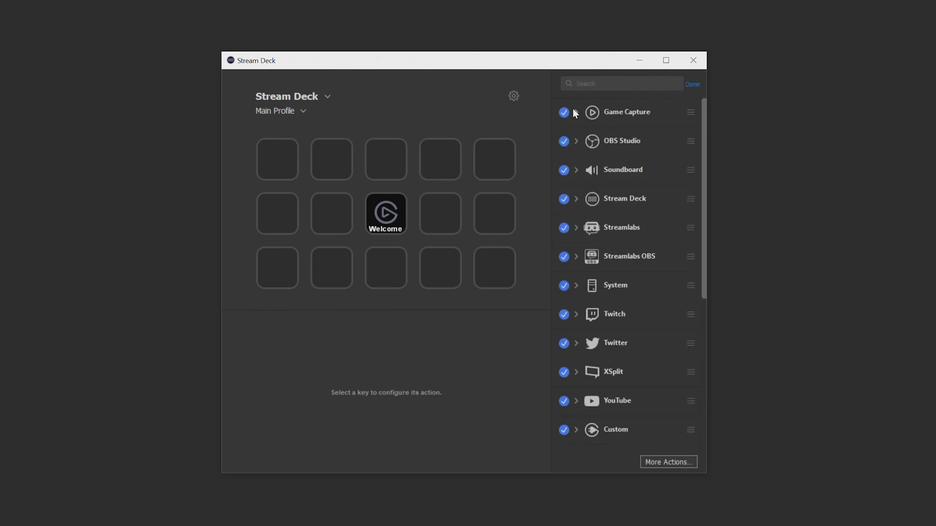
{"action": "left_click", "coordinate": [563, 113]}
{"action": "left_click", "coordinate": [695, 85]}
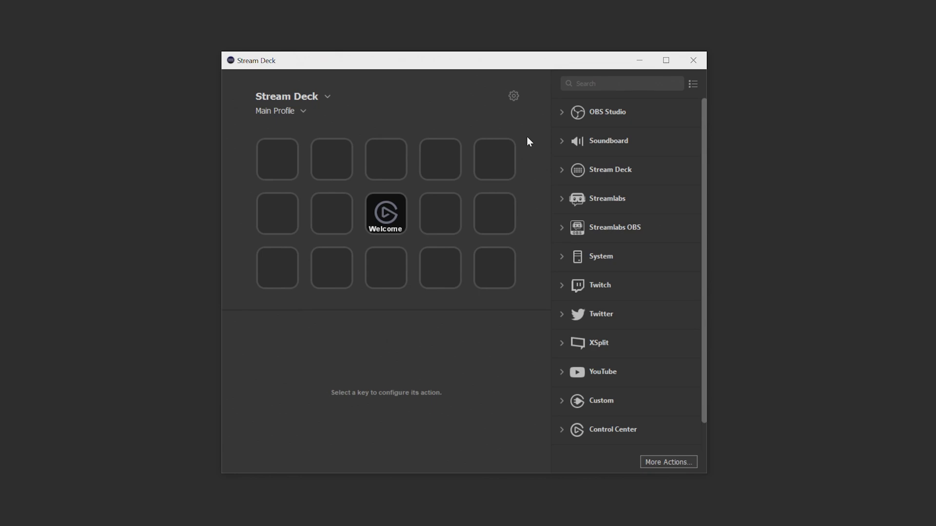
- Place an OBS Studio Scene action on row 2, then move it beside the Welcome key
{"action": "left_click", "coordinate": [565, 110]}
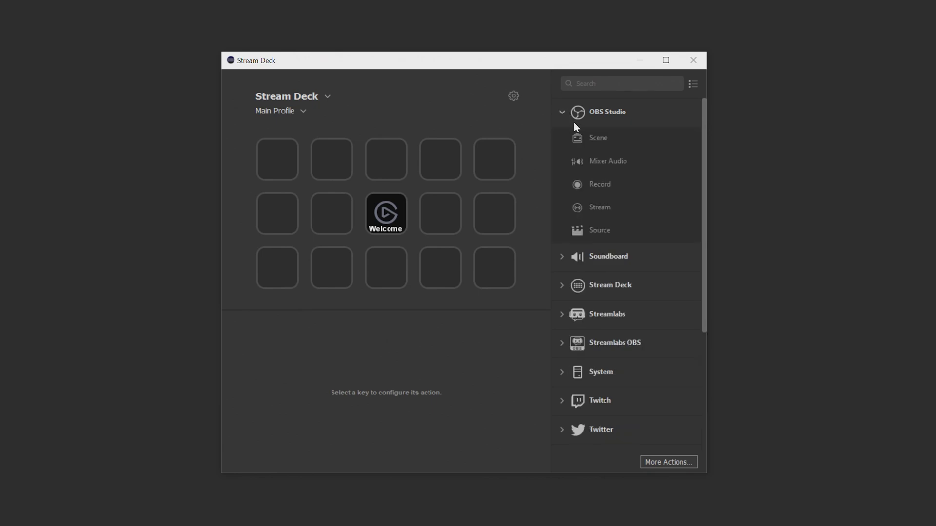
{"action": "left_click_drag", "start_coordinate": [618, 143], "coordinate": [504, 215]}
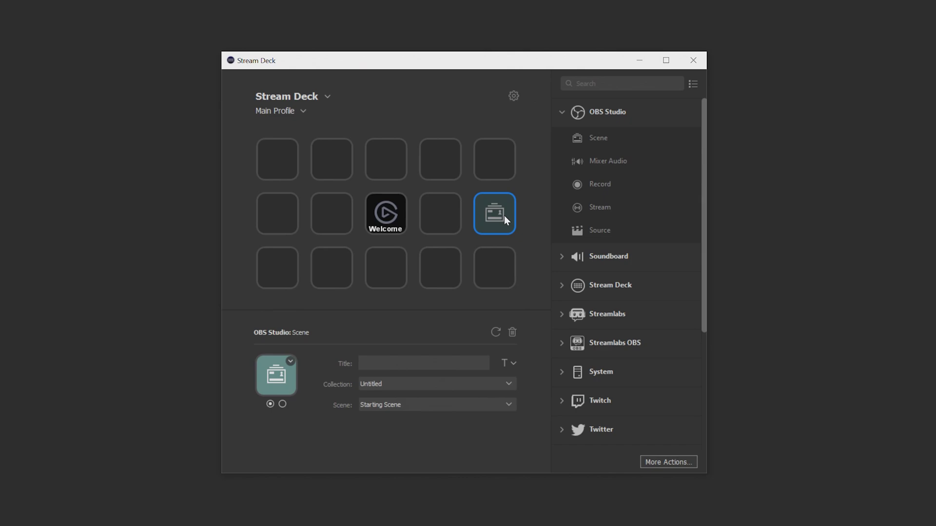
{"action": "left_click_drag", "start_coordinate": [504, 215], "coordinate": [450, 215]}
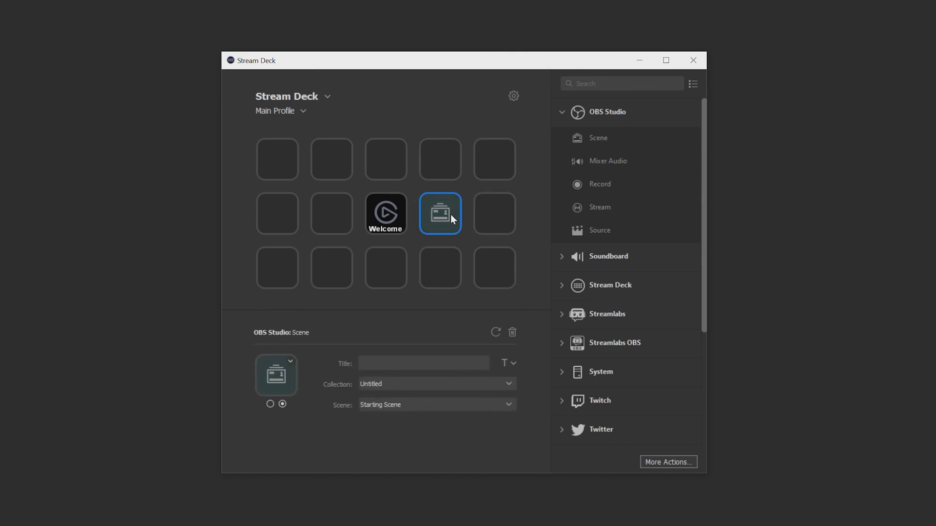
- Create a folder key in the empty slot beside Scene, then open it and return
{"action": "right_click", "coordinate": [503, 220]}
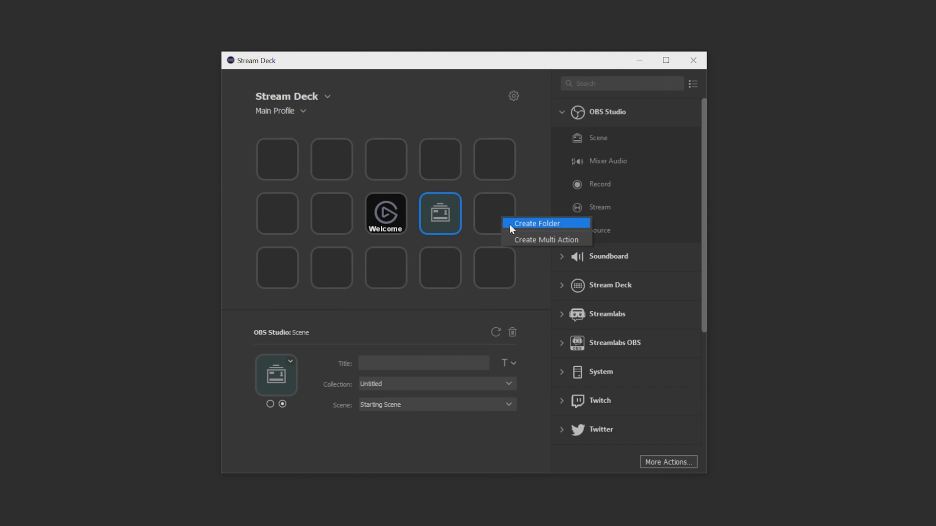
{"action": "left_click", "coordinate": [512, 228]}
{"action": "double_click", "coordinate": [510, 226]}
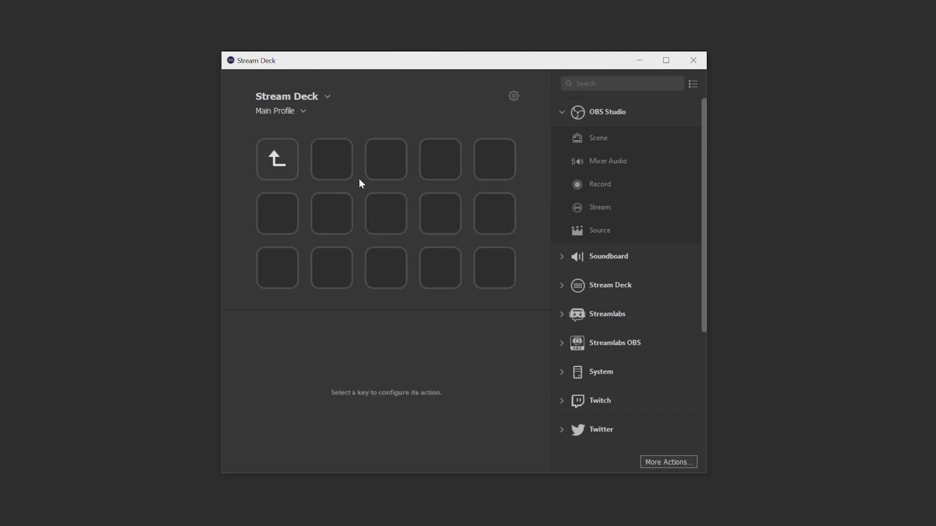
{"action": "double_click", "coordinate": [285, 161]}
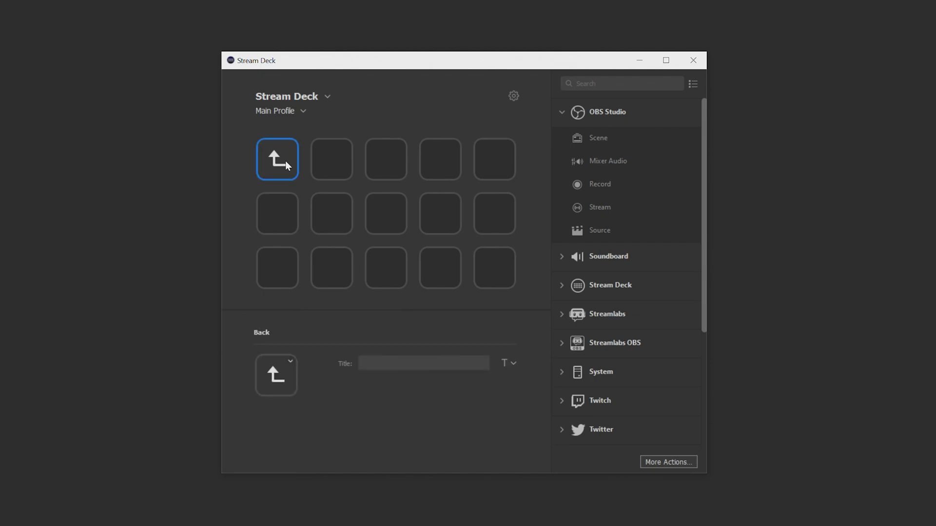
- Create a top-row Multi Action key containing OBS Scene and Mixer Audio actions
{"action": "right_click", "coordinate": [432, 178]}
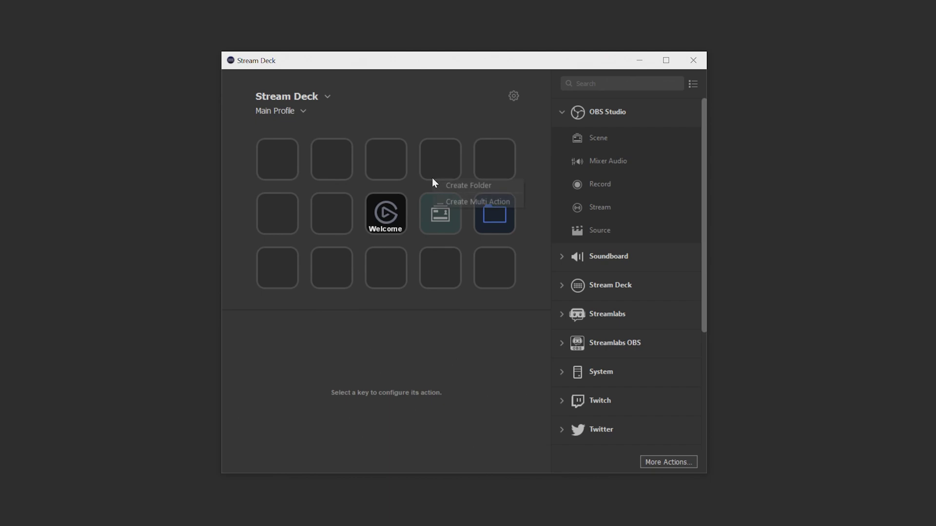
{"action": "left_click", "coordinate": [469, 202]}
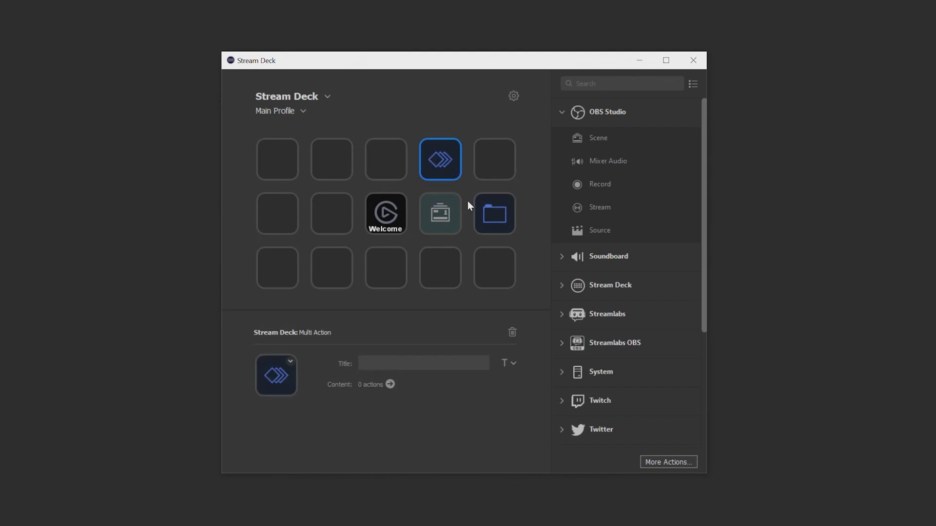
{"action": "double_click", "coordinate": [454, 179]}
{"action": "left_click_drag", "start_coordinate": [596, 142], "coordinate": [486, 179]}
{"action": "left_click_drag", "start_coordinate": [599, 161], "coordinate": [471, 192]}
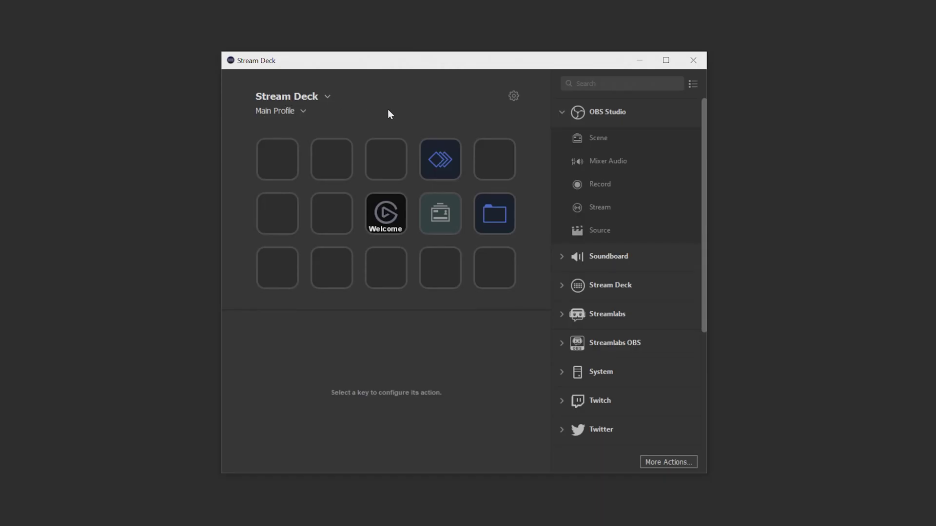
{"action": "right_click", "coordinate": [449, 205]}
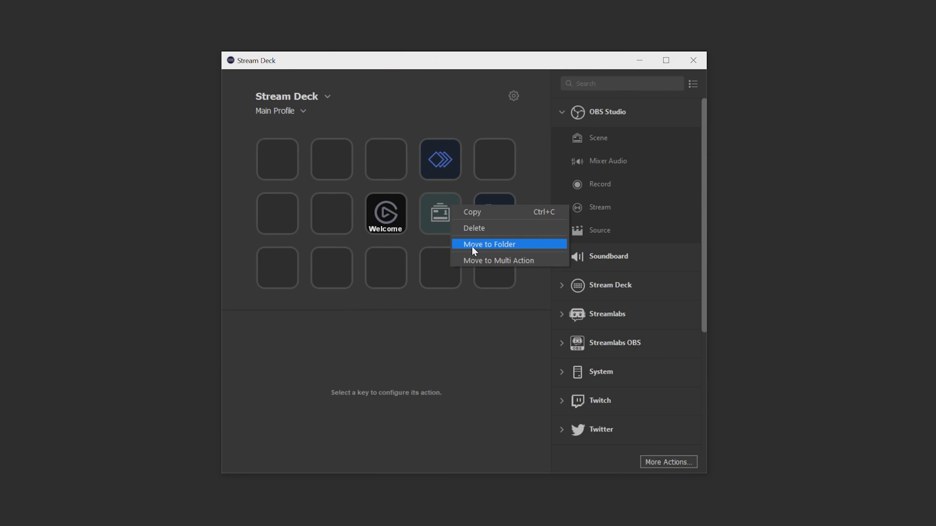
{"action": "left_click", "coordinate": [470, 300]}
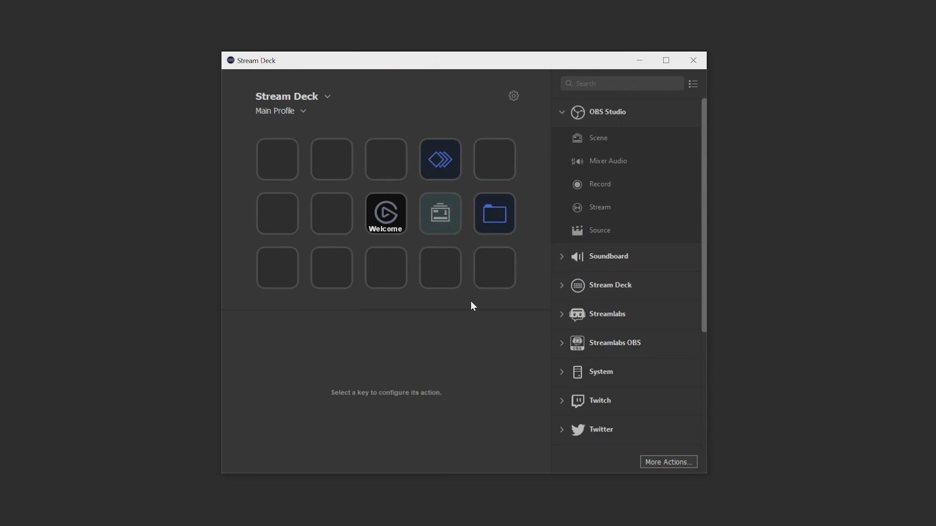
{"action": "left_click", "coordinate": [440, 214]}
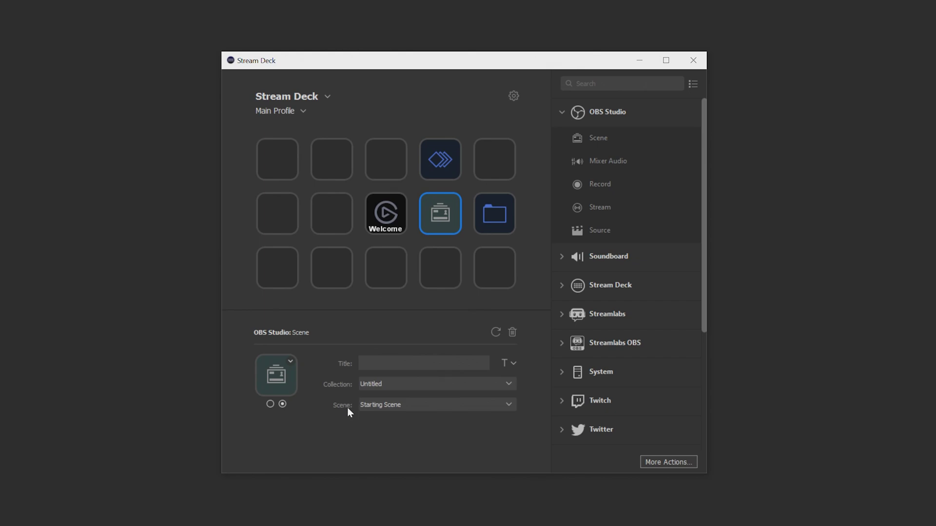
{"action": "left_click_drag", "start_coordinate": [595, 138], "coordinate": [399, 273]}
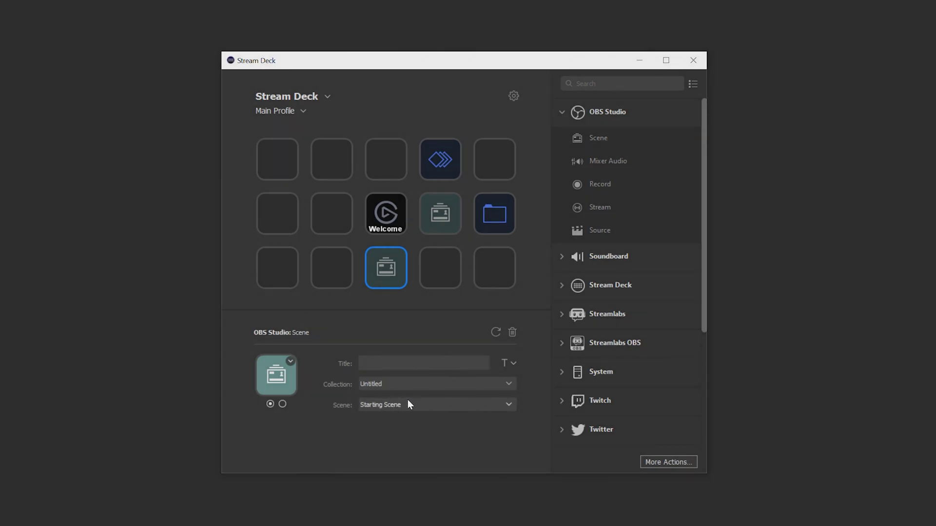
{"action": "left_click", "coordinate": [408, 400]}
{"action": "left_click", "coordinate": [417, 382]}
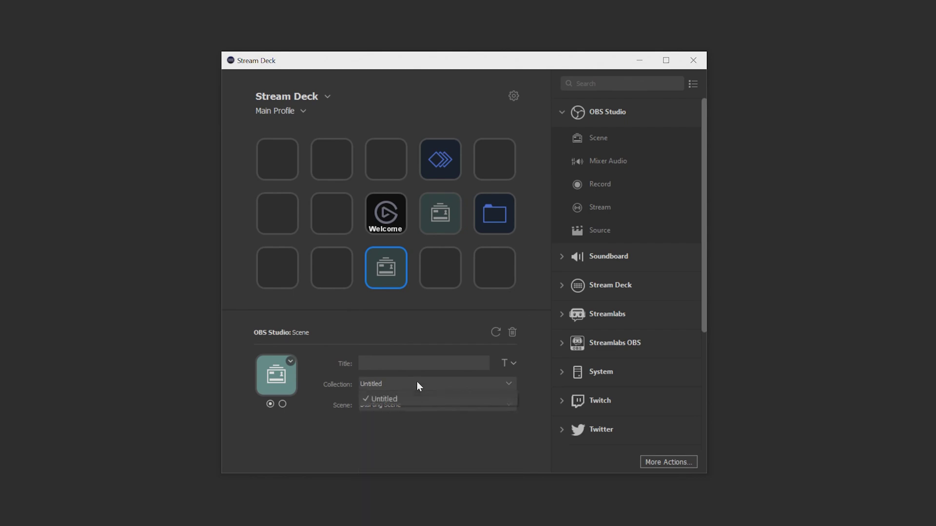
{"action": "left_click", "coordinate": [416, 383]}
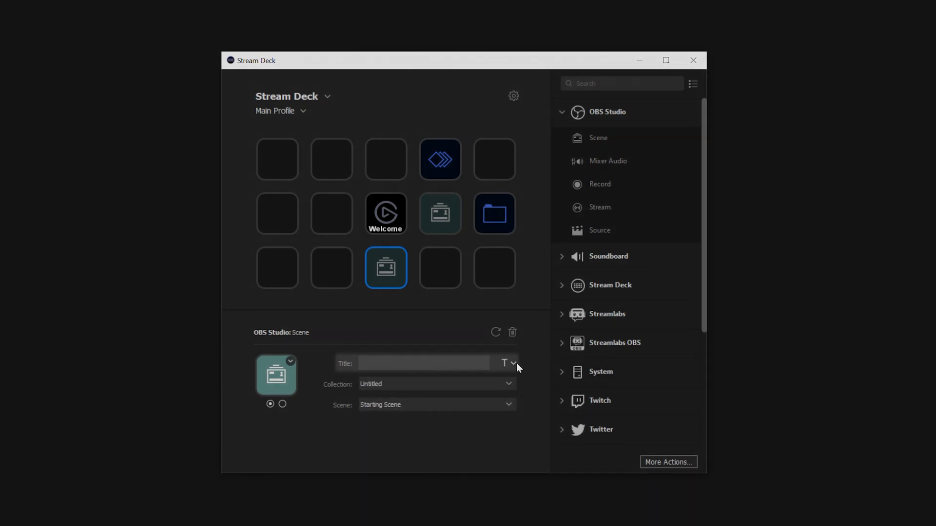
{"action": "left_click", "coordinate": [512, 364]}
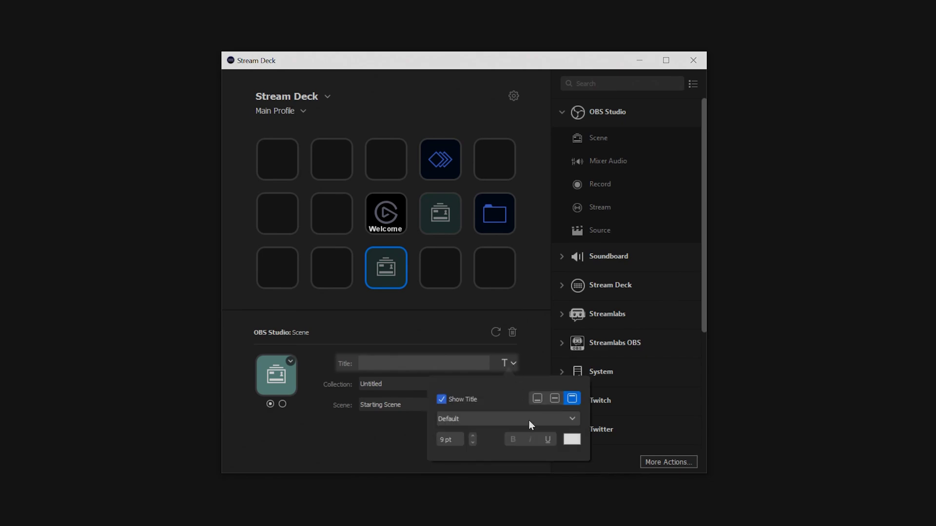
{"action": "left_click", "coordinate": [338, 390]}
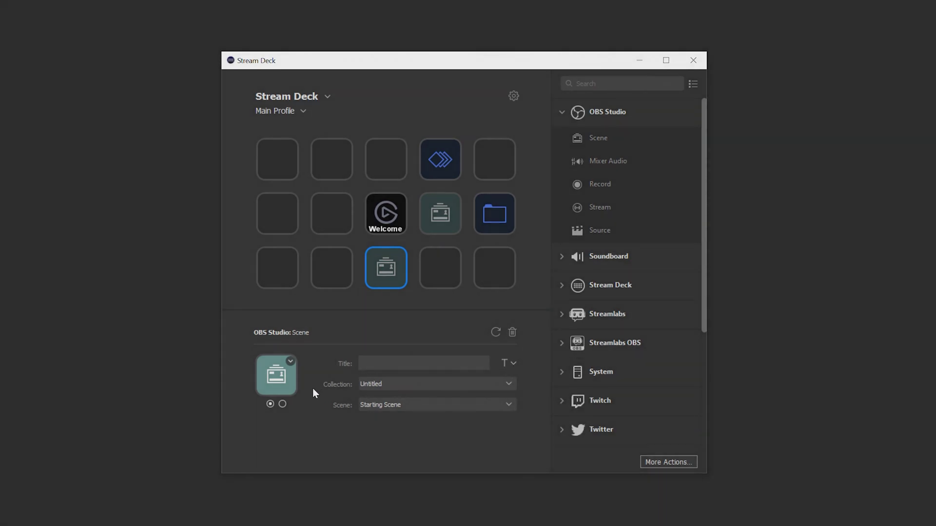
{"action": "left_click", "coordinate": [267, 383]}
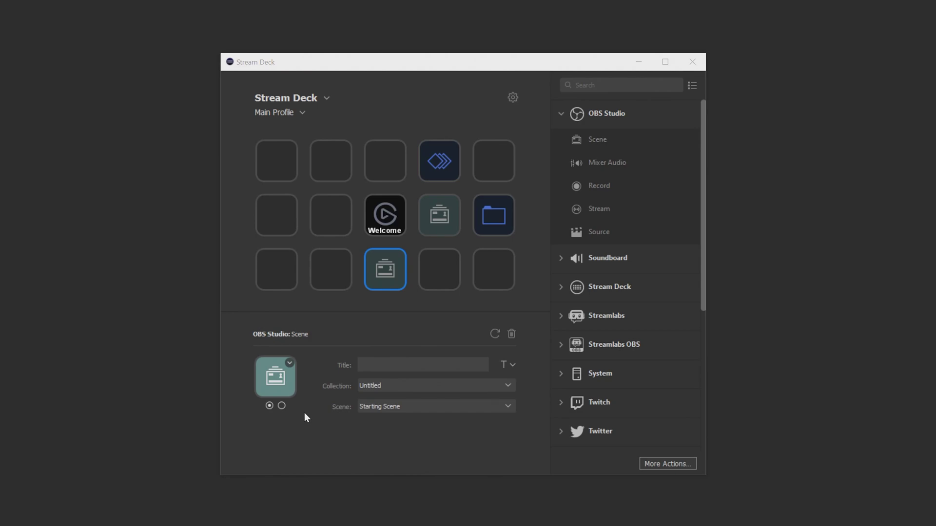
- Preview the Scene key's first state, then switch the preview to its second state
{"action": "left_click", "coordinate": [269, 406]}
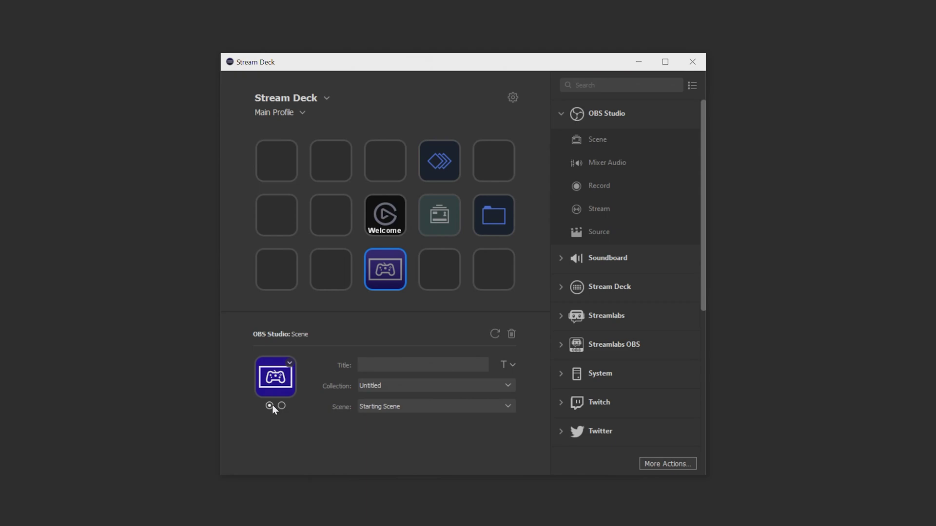
{"action": "left_click", "coordinate": [281, 406]}
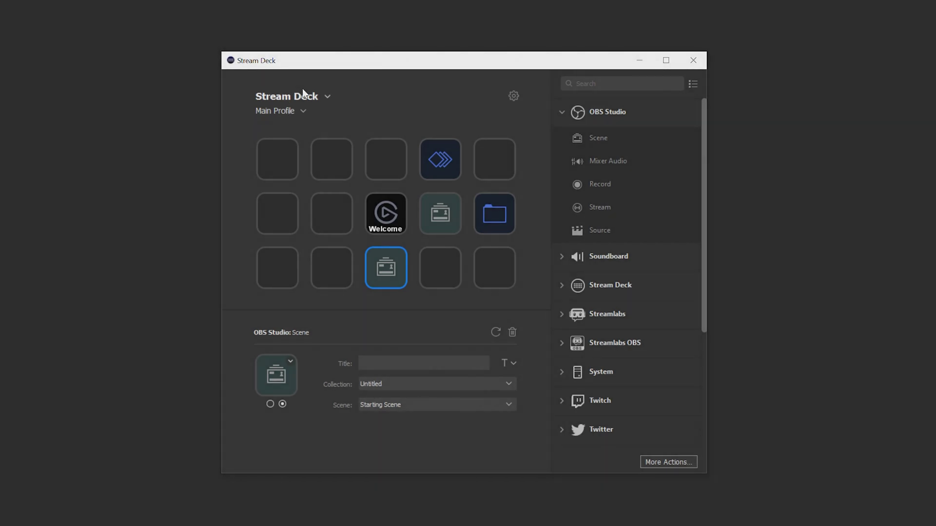
- Open the Stream Deck device dropdown to view the connected devices
{"action": "left_click", "coordinate": [302, 94]}
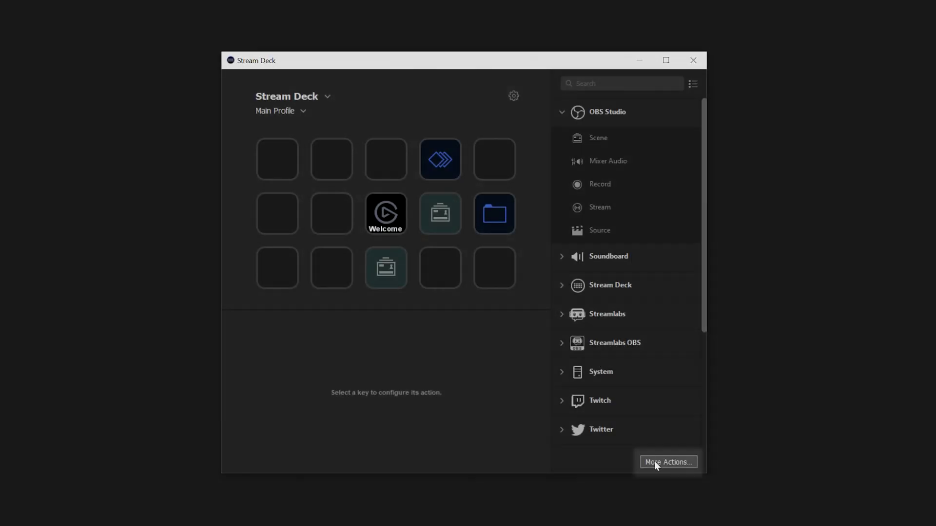
- Install the Youtube Ticker plugin from the More Actions store
{"action": "left_click", "coordinate": [654, 461]}
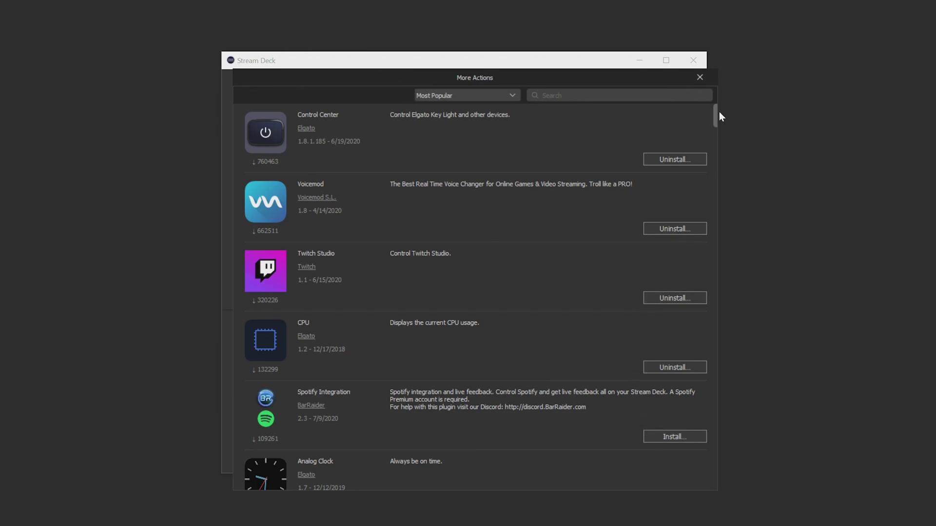
{"action": "left_click_drag", "start_coordinate": [716, 111], "coordinate": [728, 260]}
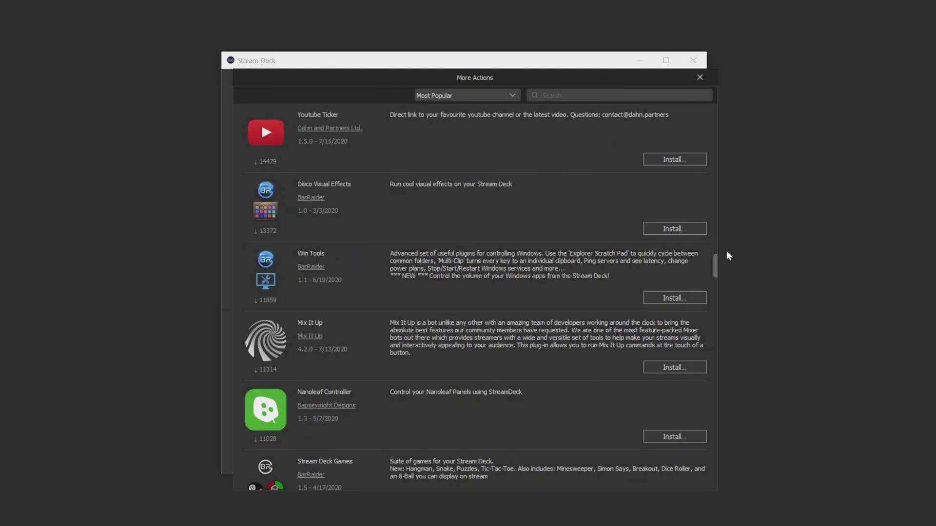
{"action": "left_click", "coordinate": [688, 160]}
- Uninstall the Audio Output plugin and confirm its removal
{"action": "scroll", "coordinate": [697, 122], "scroll_direction": "up", "scroll_amount": 10}
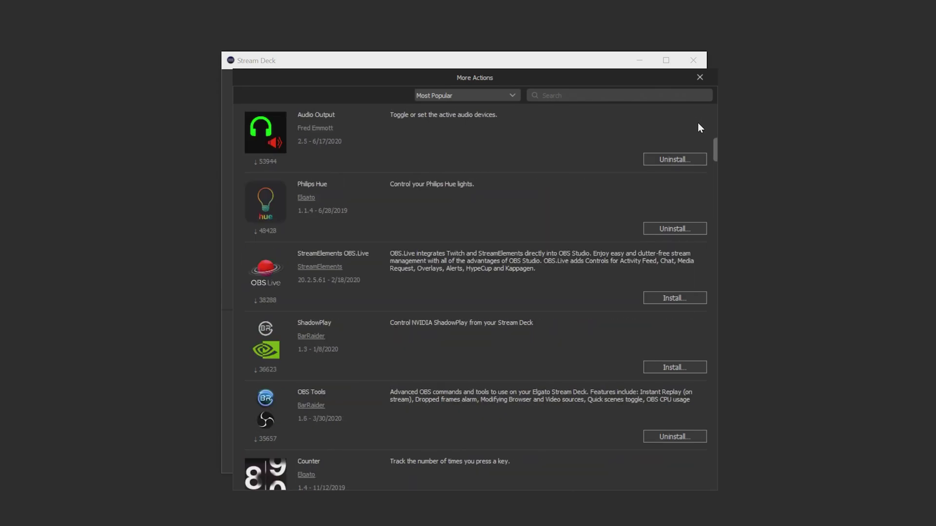
{"action": "scroll", "coordinate": [698, 128], "scroll_direction": "up", "scroll_amount": 3}
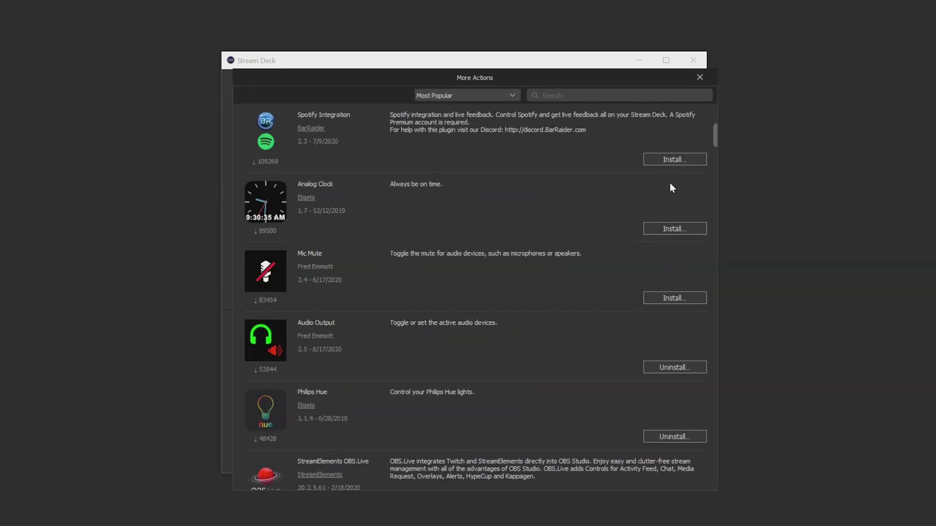
{"action": "left_click", "coordinate": [664, 367]}
{"action": "left_click", "coordinate": [543, 304]}
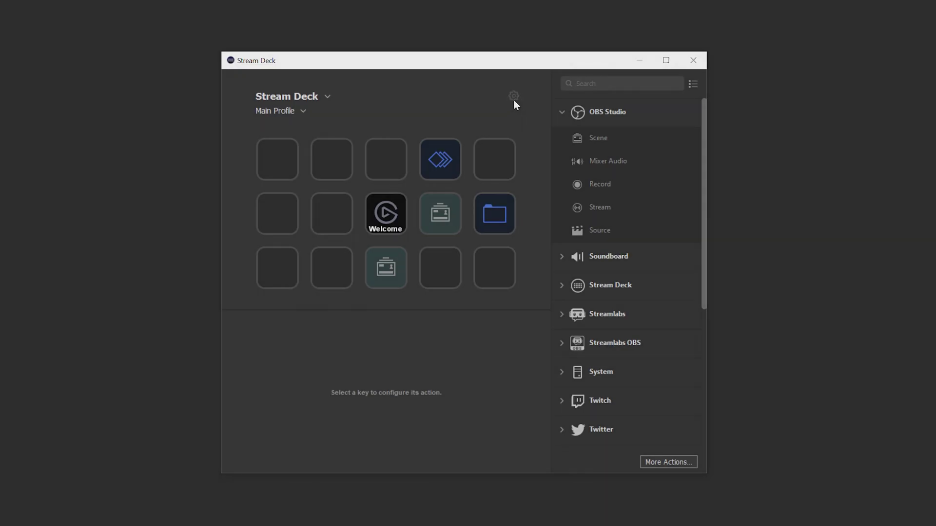
- In Preferences' General page, review the device name and keep the sleep timer at Never
{"action": "left_click", "coordinate": [514, 99]}
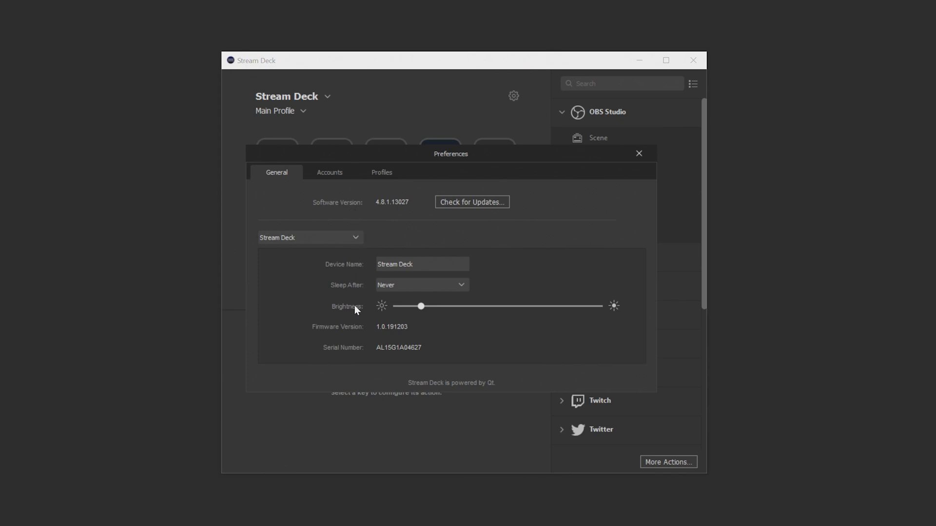
{"action": "left_click_drag", "start_coordinate": [420, 264], "coordinate": [375, 262]}
{"action": "left_click", "coordinate": [458, 286]}
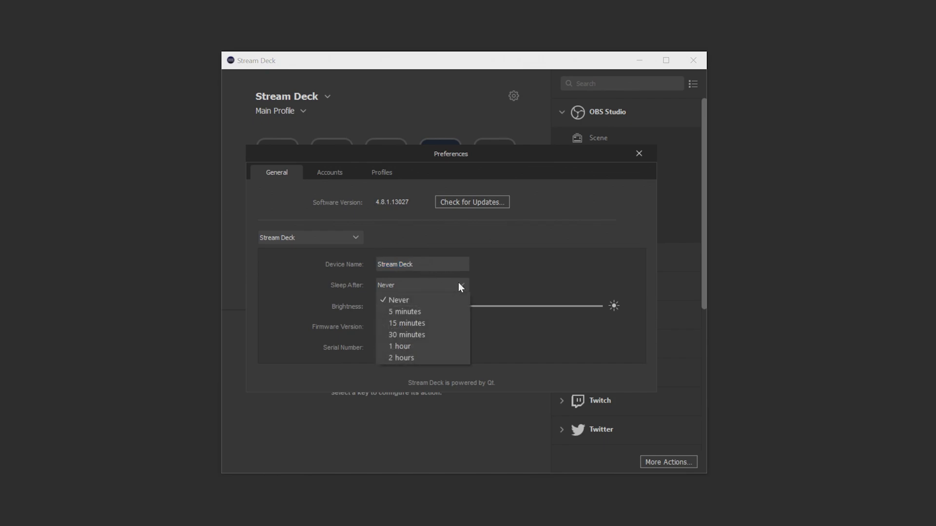
{"action": "left_click", "coordinate": [459, 284]}
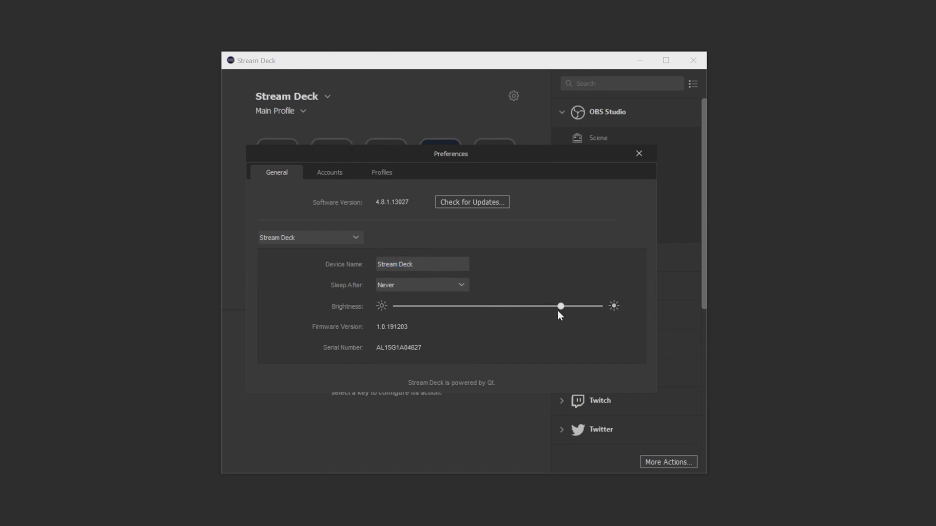
- Lower the key brightness, then review the linked streaming accounts and linkable services
{"action": "left_click_drag", "start_coordinate": [560, 315], "coordinate": [439, 311]}
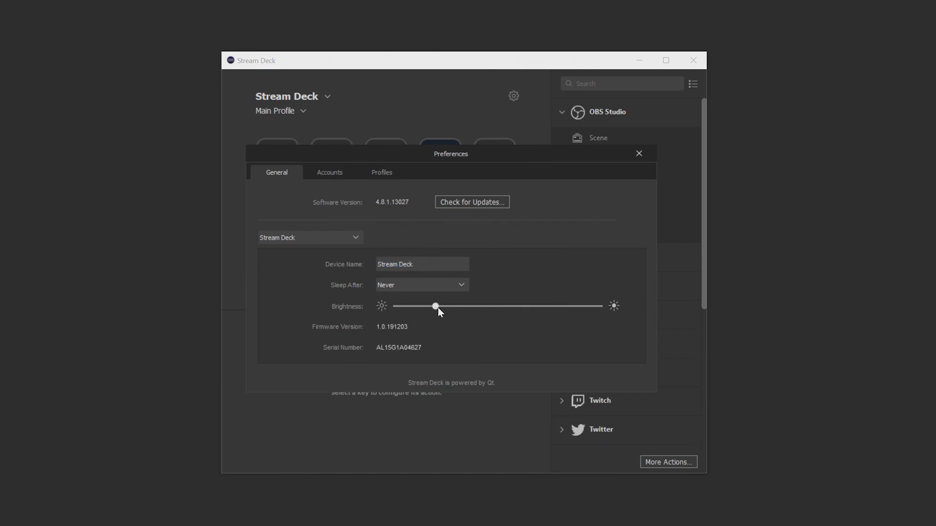
{"action": "left_click", "coordinate": [328, 174]}
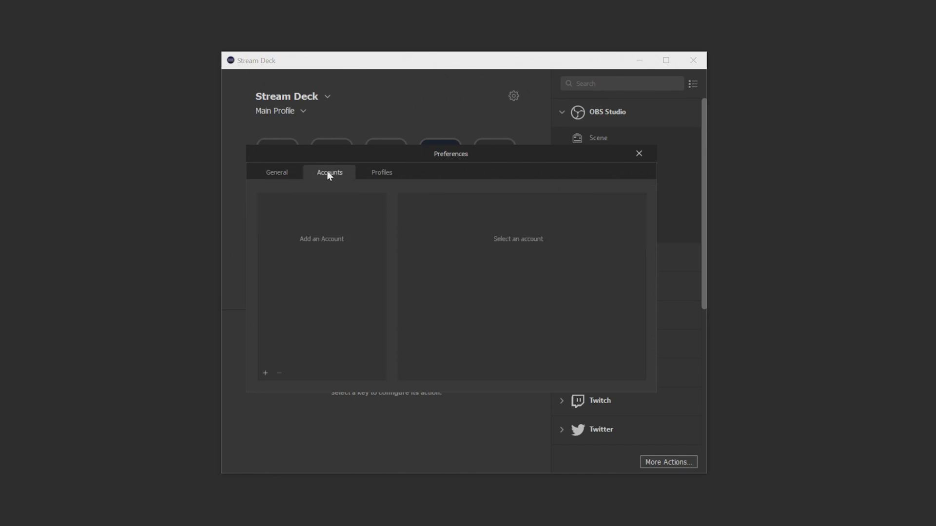
{"action": "left_click", "coordinate": [265, 373]}
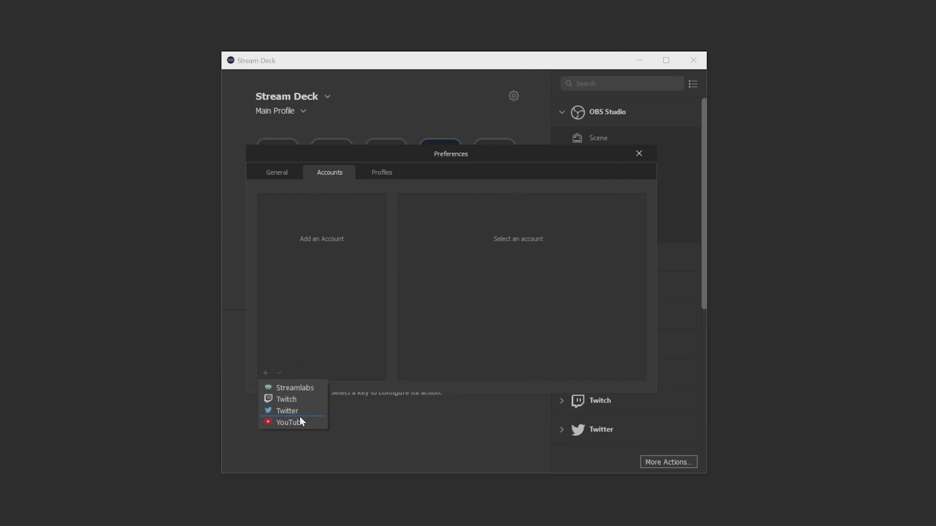
- Show Main Profile's management actions on the Profiles page
{"action": "left_click", "coordinate": [379, 174]}
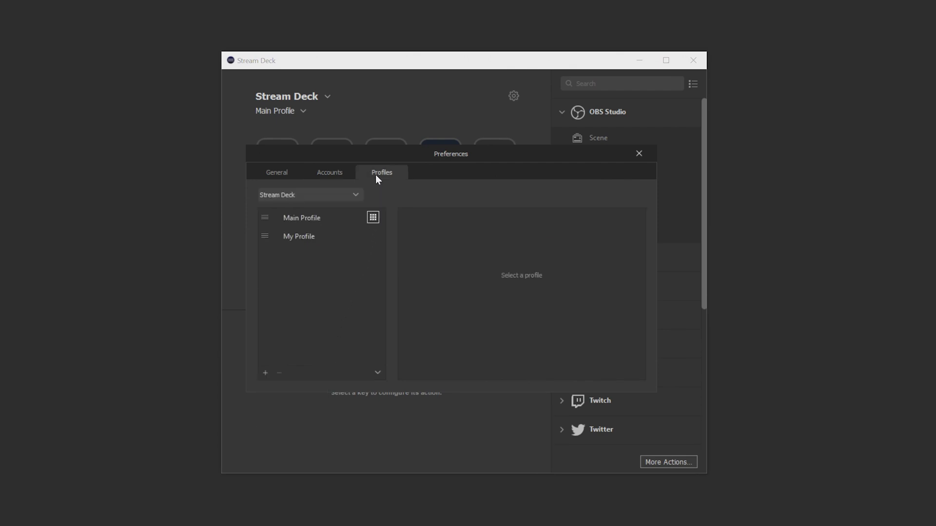
{"action": "left_click", "coordinate": [309, 219]}
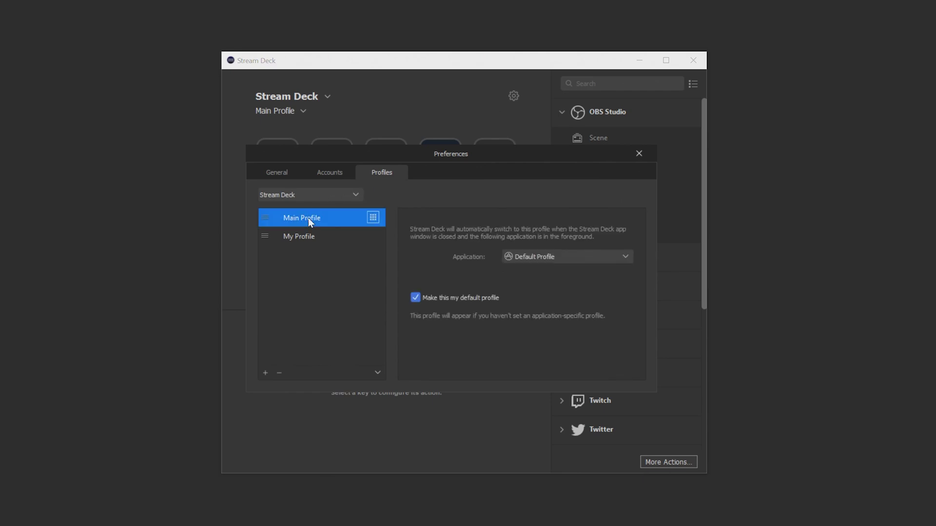
{"action": "right_click", "coordinate": [308, 218]}
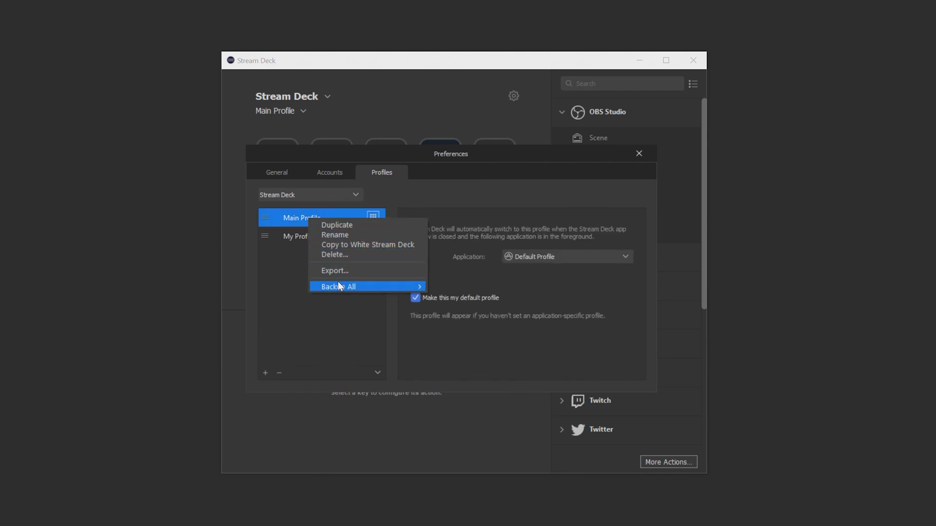
- Switch from Main Profile to the fully configured Streaming profile
{"action": "mouse_move", "coordinate": [339, 288]}
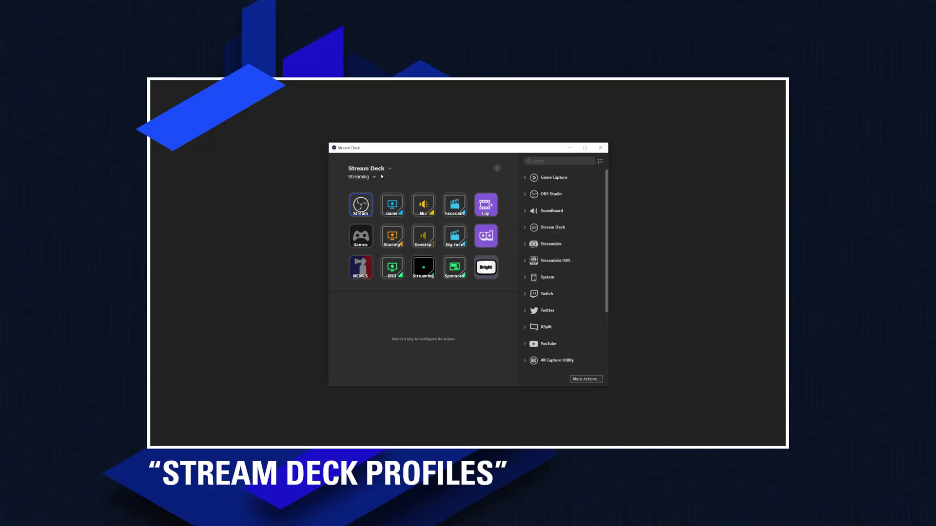
{"action": "left_click", "coordinate": [377, 177]}
{"action": "left_click", "coordinate": [370, 198]}
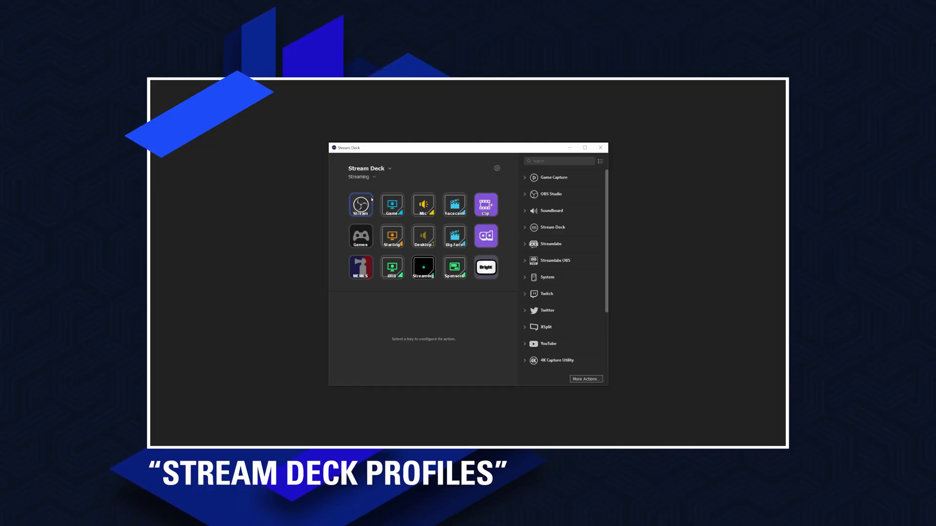